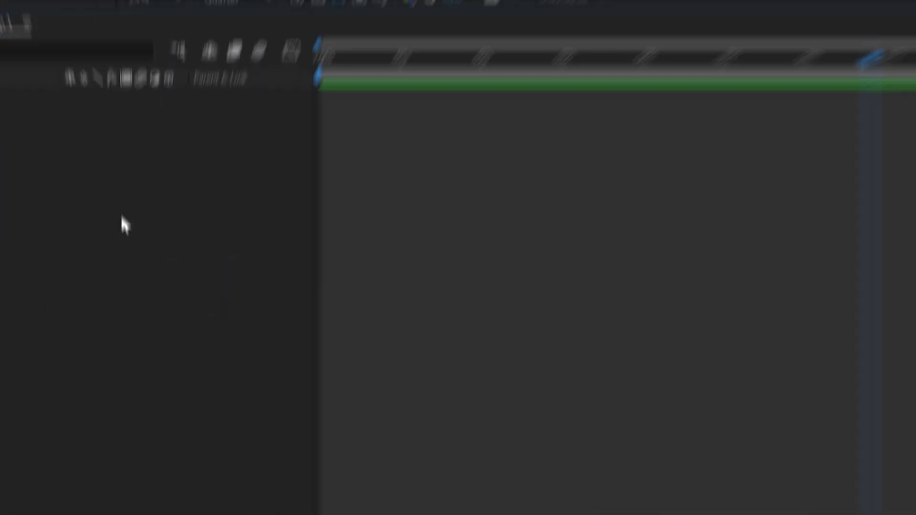
# Step: Add a new black solid to Comp 1 and apply the Video Copilot Element effect to it
pyautogui.rightClick(116, 352)
pyautogui.moveTo(131, 360)
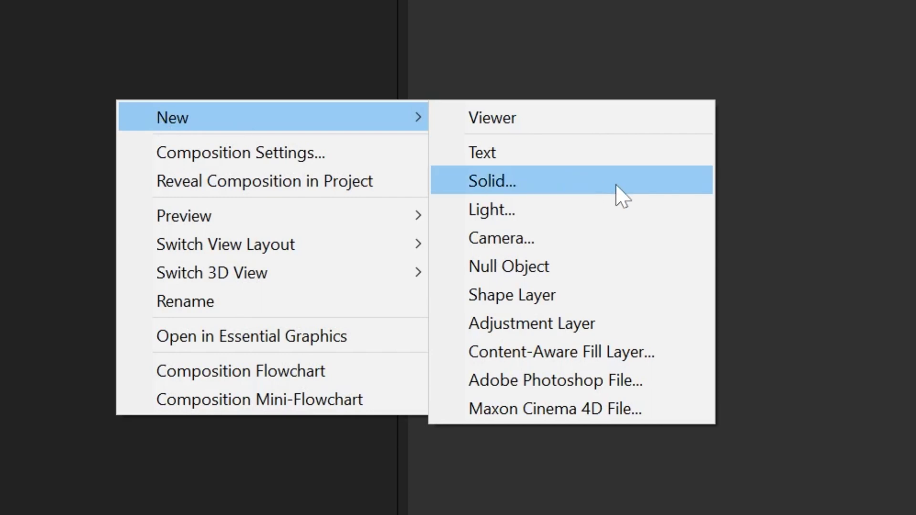
pyautogui.click(620, 196)
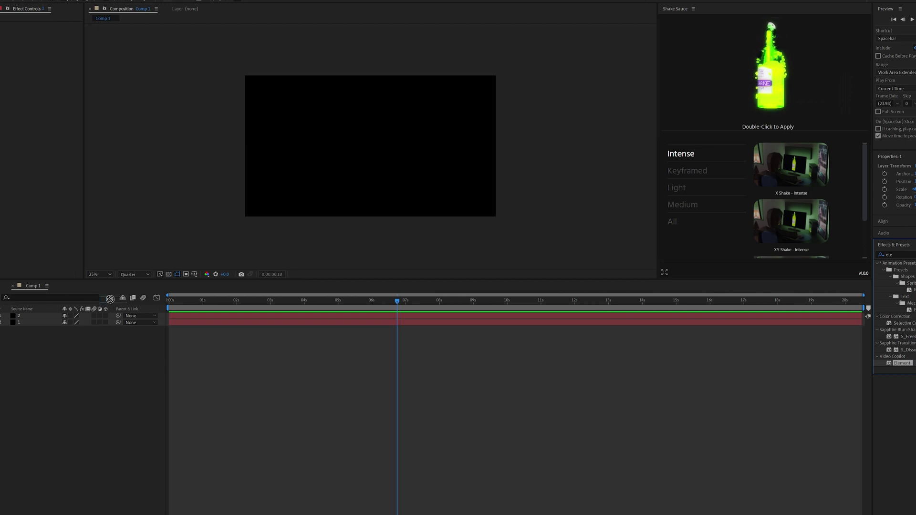
pyautogui.doubleClick(443, 308)
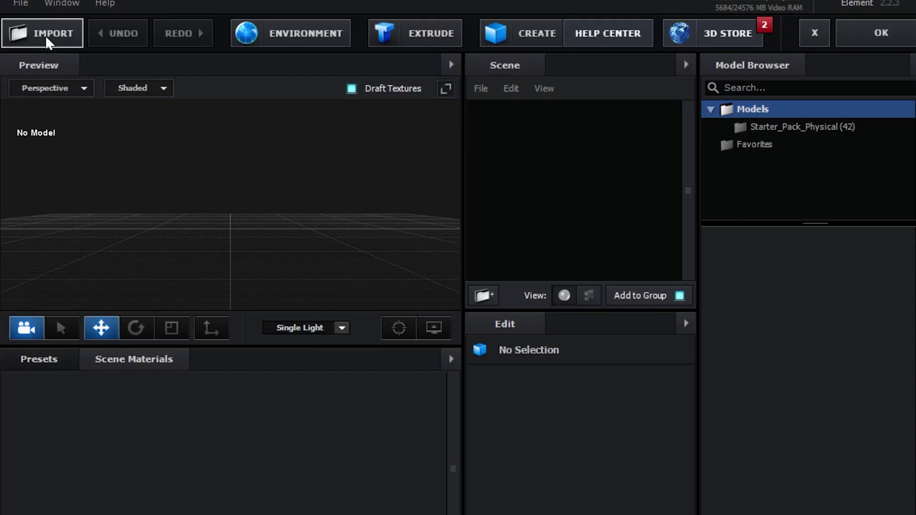
# Step: Import NiceHeart.obj into the Element 3D scene with Normalize Size on, then orbit the preview
pyautogui.click(45, 36)
pyautogui.doubleClick(272, 141)
pyautogui.click(578, 432)
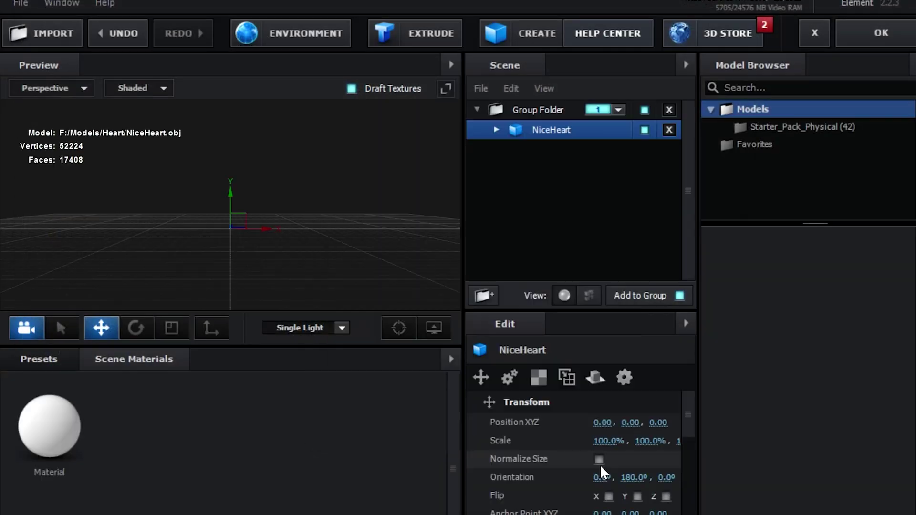
pyautogui.moveTo(257, 220); pyautogui.dragTo(378, 219)
# Step: Return to Comp 1, move the time indicator to about 10 seconds, and deselect the second heart layer
pyautogui.click(878, 33)
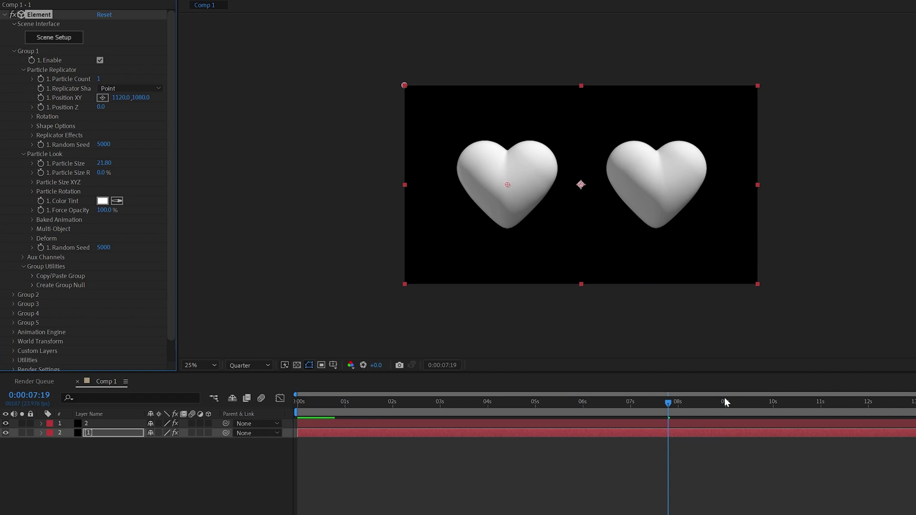
pyautogui.click(804, 402)
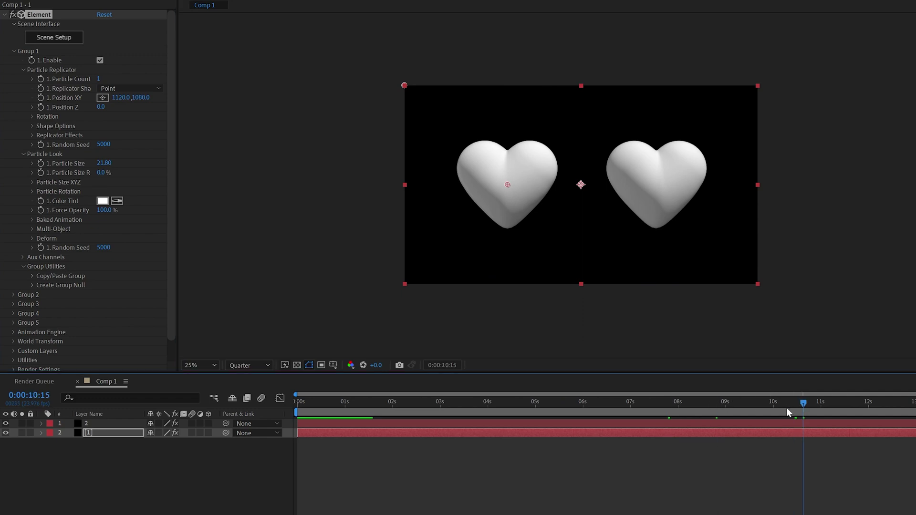
pyautogui.click(627, 494)
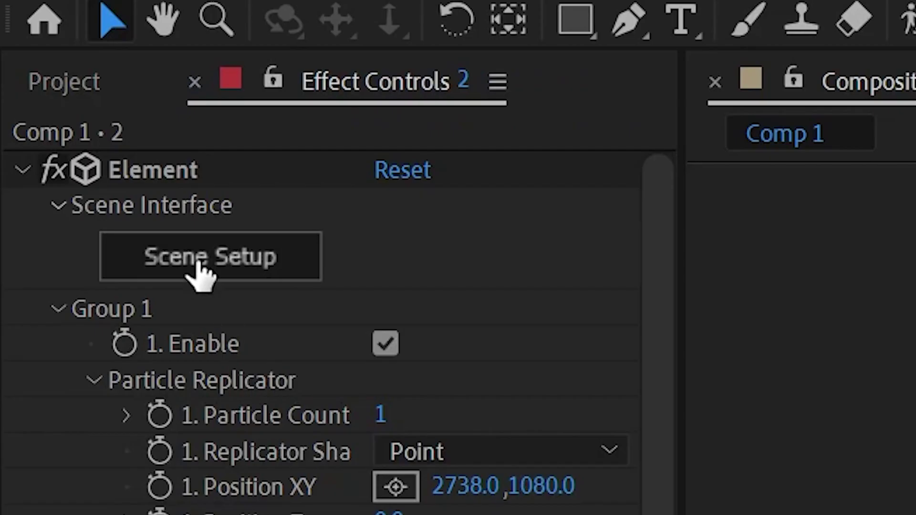
# Step: Open layer 2's Element Scene Setup and browse the Physical material presets
pyautogui.click(51, 40)
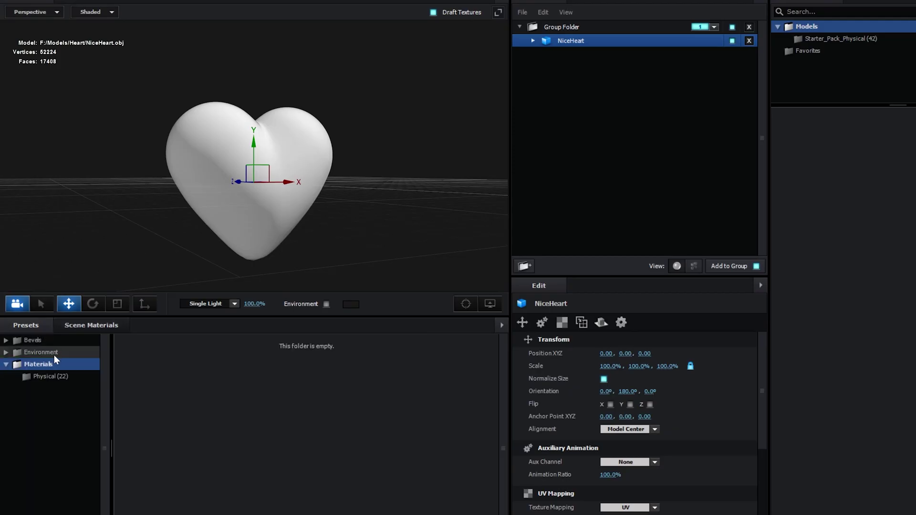
pyautogui.click(50, 377)
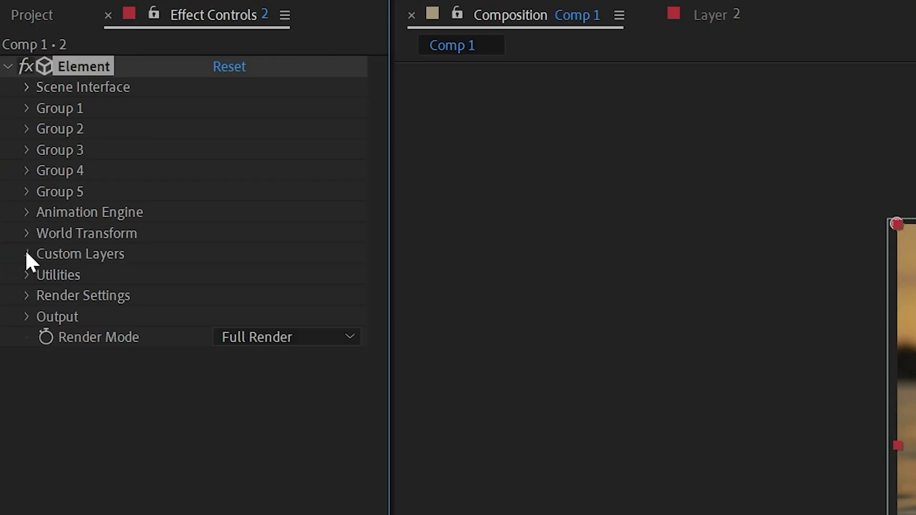
# Step: Set Custom Texture Maps Layer 1 to the Beautiful HD Quality Water Video Free Stock Footage.mp4 layer
pyautogui.click(26, 253)
pyautogui.click(48, 295)
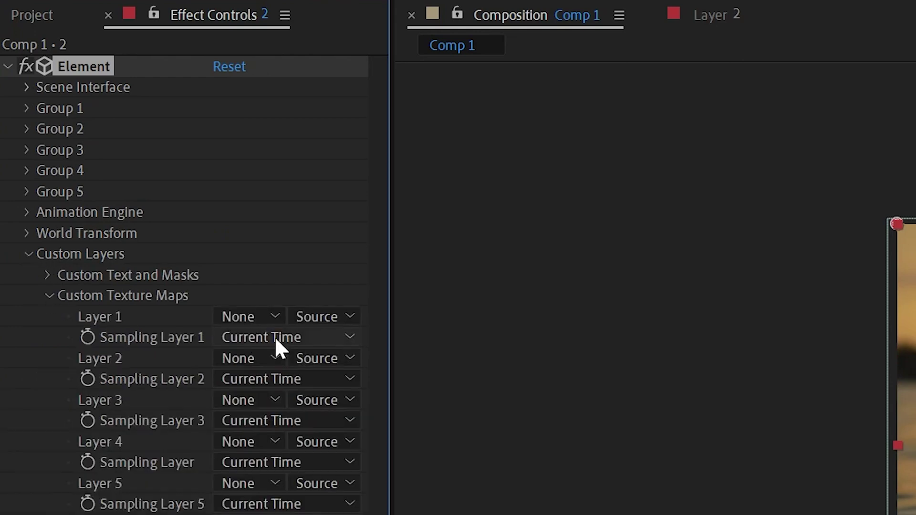
pyautogui.click(257, 317)
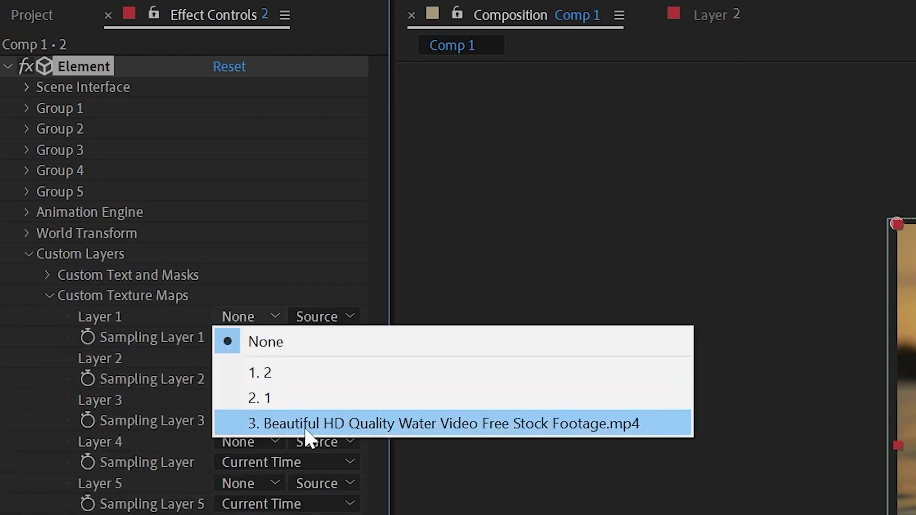
pyautogui.click(331, 423)
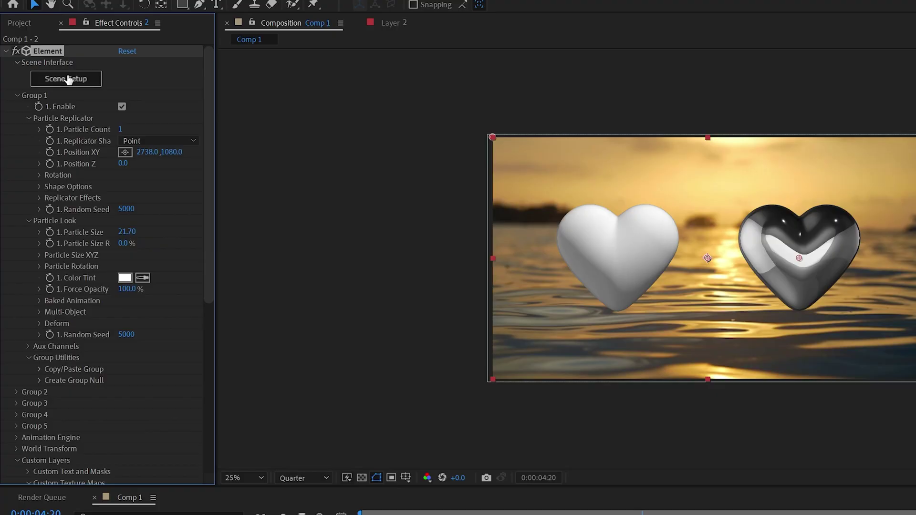
pyautogui.click(68, 79)
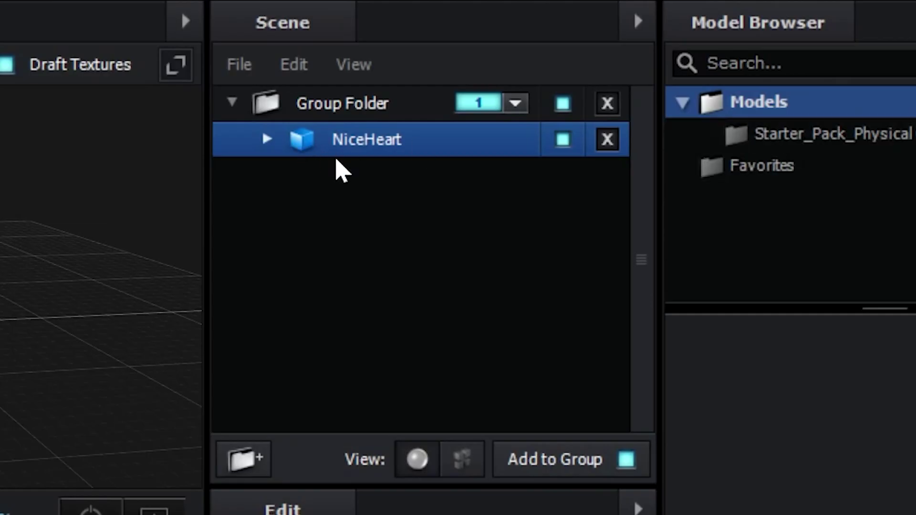
# Step: Set the NiceHeart Chrome material's Environment texture to Custom Layer 1, the water footage
pyautogui.click(267, 139)
pyautogui.click(399, 176)
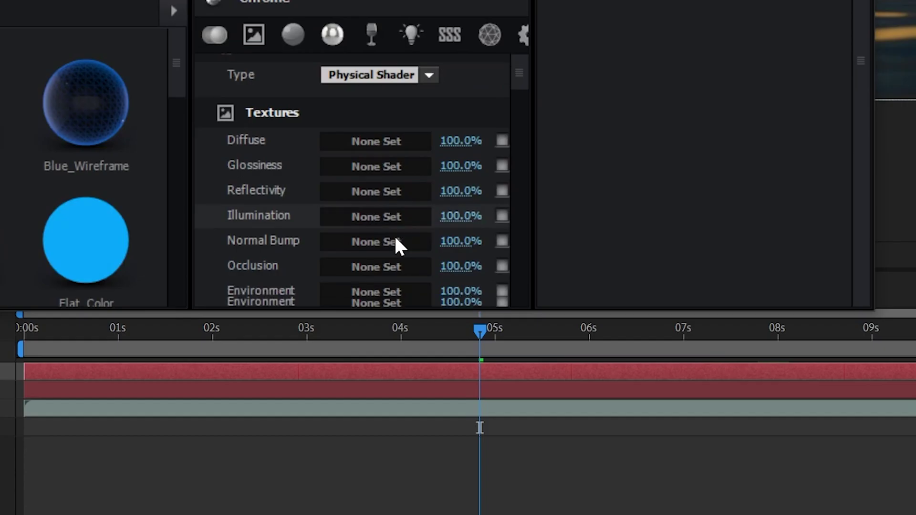
pyautogui.scroll(-2, 394, 235)
pyautogui.click(381, 249)
pyautogui.click(372, 114)
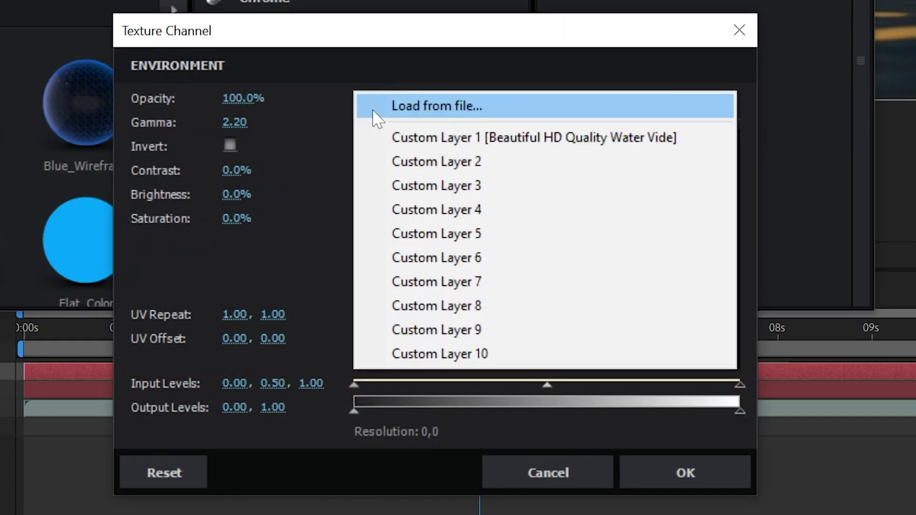
pyautogui.click(543, 140)
pyautogui.click(691, 472)
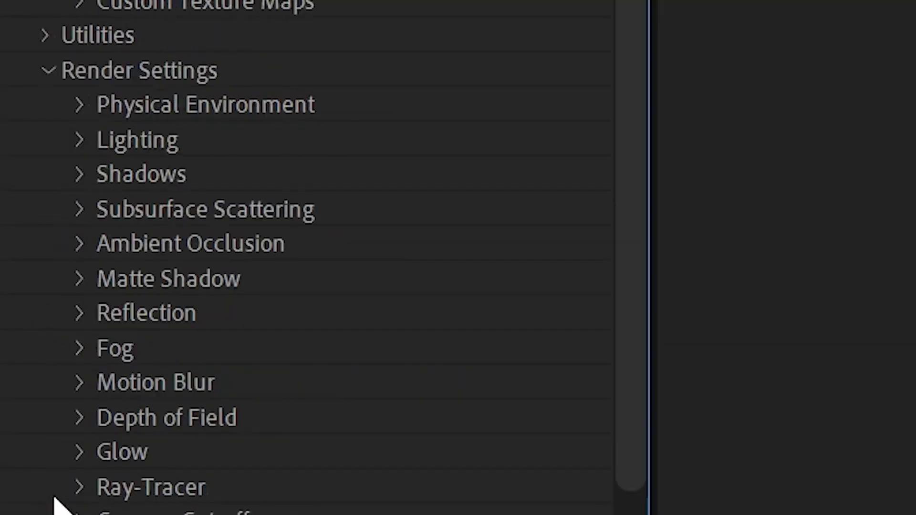
# Step: Rotate the physical environment to X 333°, Y 1x+59.0° and Z 14.0°
pyautogui.scroll(-2, 339, 446)
pyautogui.click(81, 38)
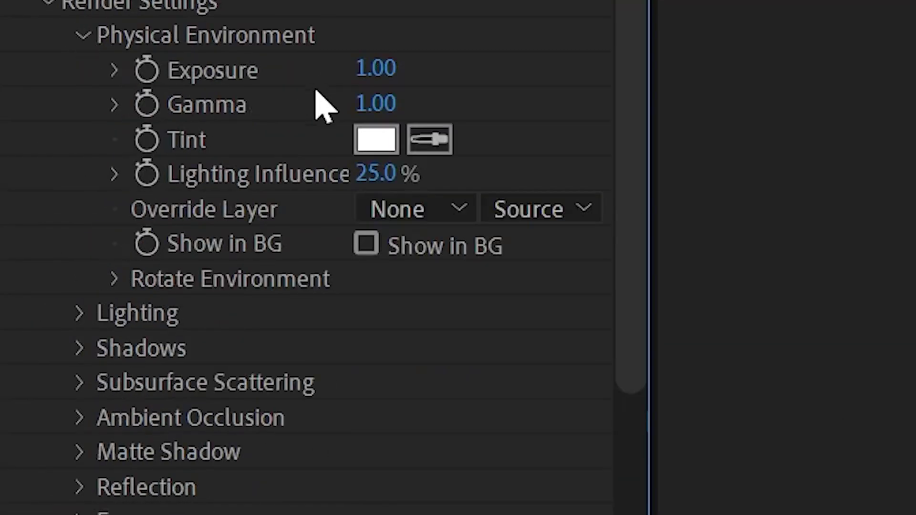
pyautogui.click(116, 281)
pyautogui.moveTo(476, 321); pyautogui.dragTo(915, 338)
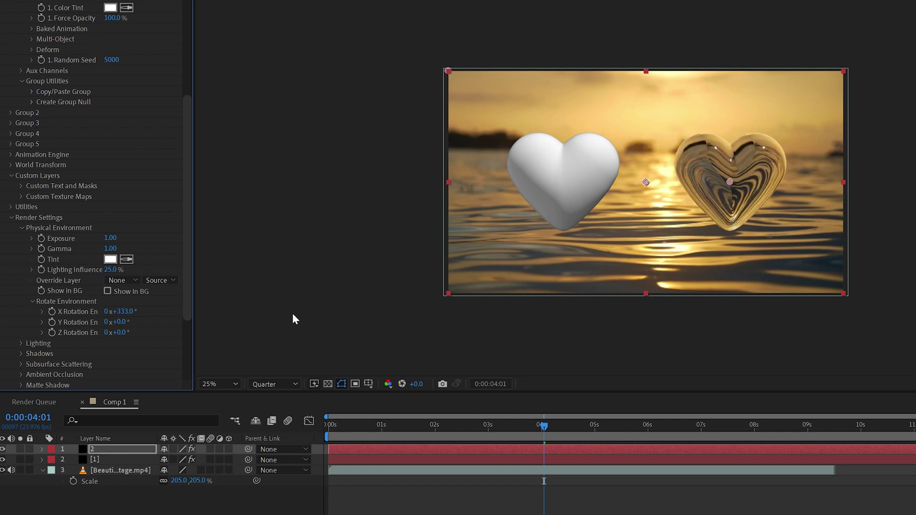
pyautogui.moveTo(126, 324); pyautogui.dragTo(371, 320)
pyautogui.moveTo(117, 332); pyautogui.dragTo(124, 332)
# Step: Try environment exposure 1.48, revert it to 1.00, and raise Lighting Influence to 79.0%
pyautogui.moveTo(108, 239); pyautogui.dragTo(143, 241)
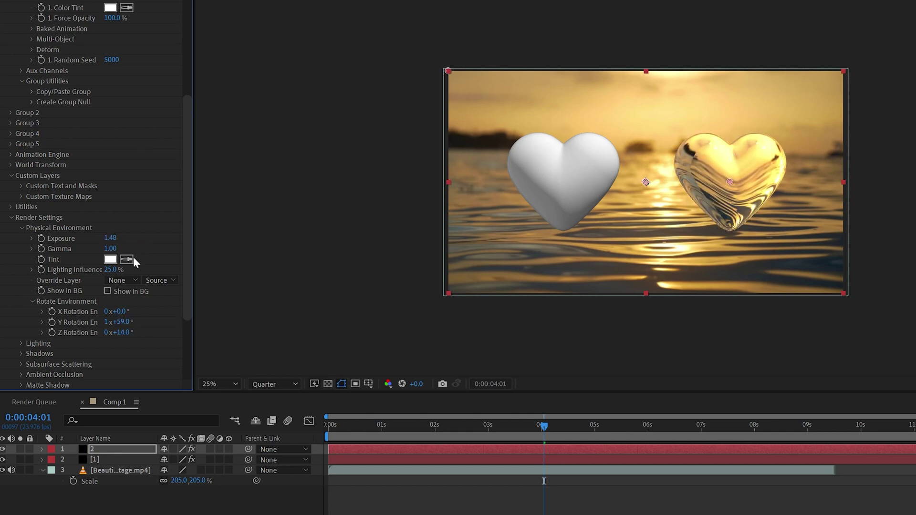
pyautogui.hotkey('ctrl', 'z')
pyautogui.moveTo(112, 269); pyautogui.dragTo(125, 282)
pyautogui.scroll(-4, 103, 311)
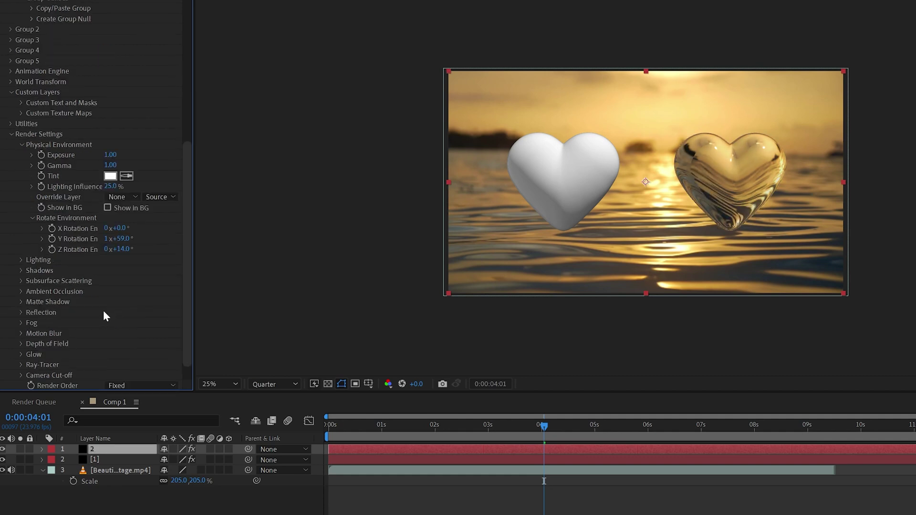
# Step: Toggle shadow rendering on in the Element Shadows settings
pyautogui.click(19, 272)
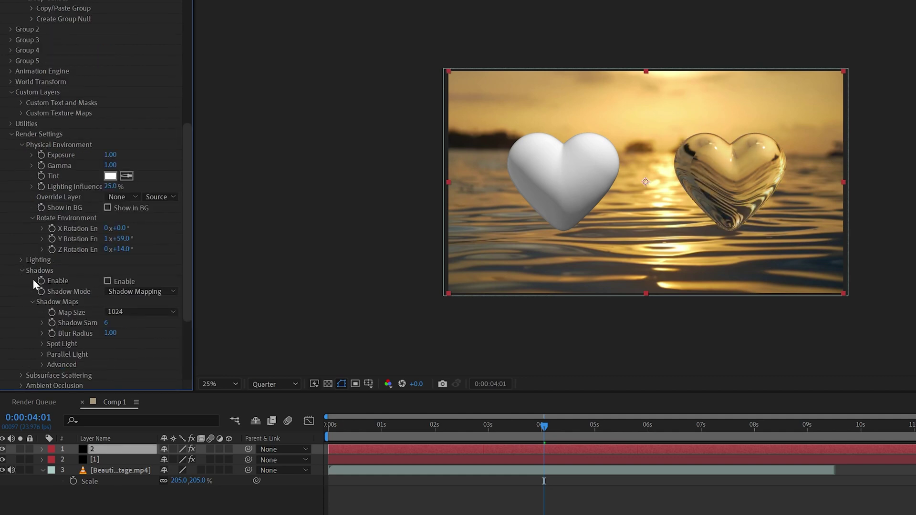
pyautogui.click(109, 281)
pyautogui.click(27, 273)
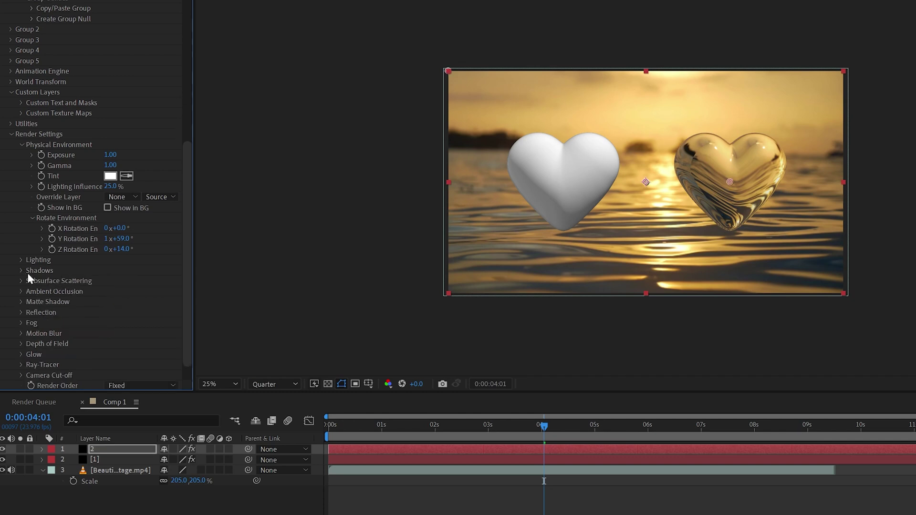
pyautogui.scroll(-1, 101, 302)
# Step: Enable ambient occlusion in Ray-Traced mode and set the viewer to Full resolution
pyautogui.click(21, 269)
pyautogui.scroll(-2, 21, 268)
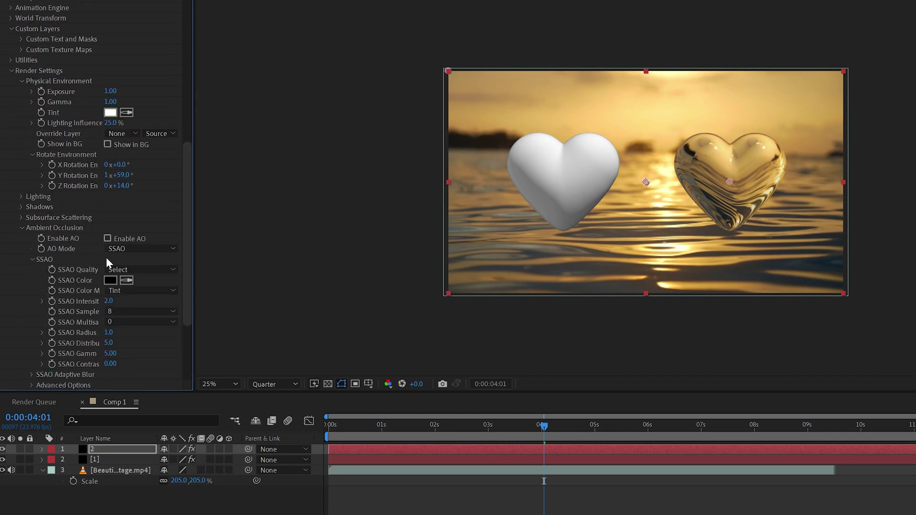
pyautogui.click(108, 238)
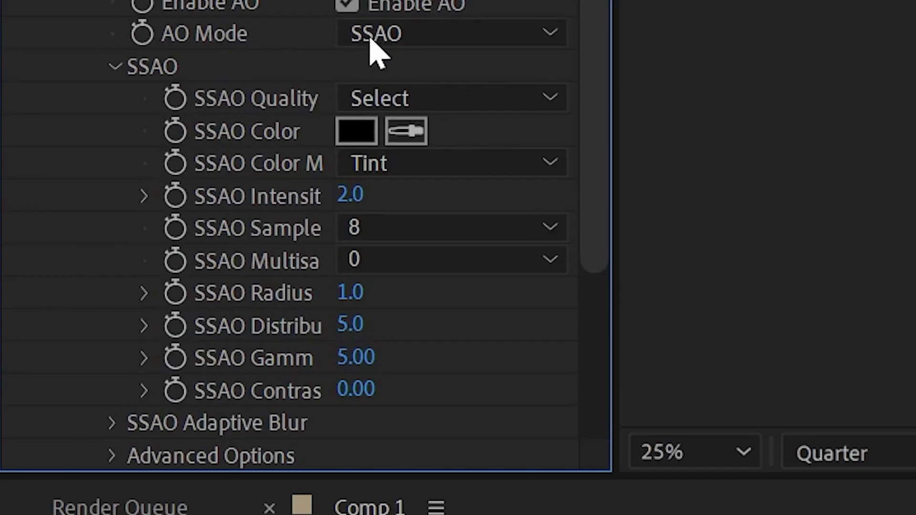
pyautogui.click(116, 250)
pyautogui.click(140, 277)
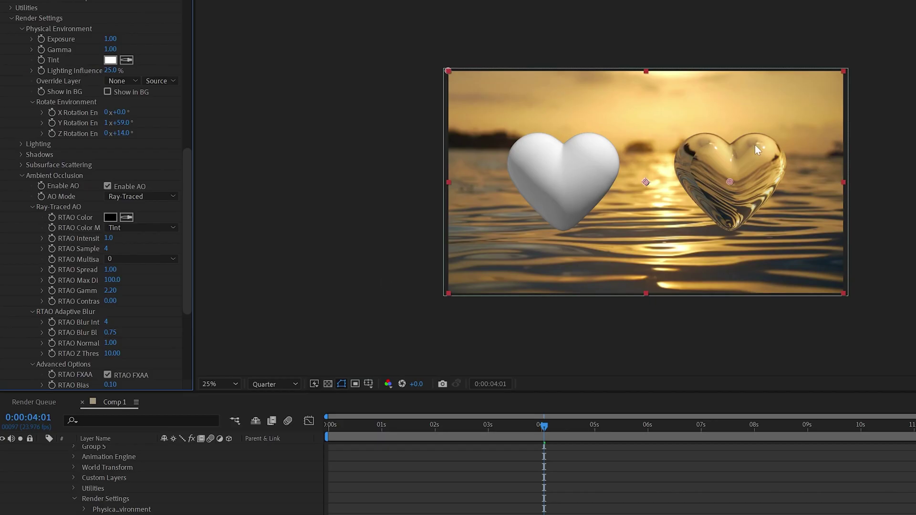
pyautogui.scroll(1, 755, 145)
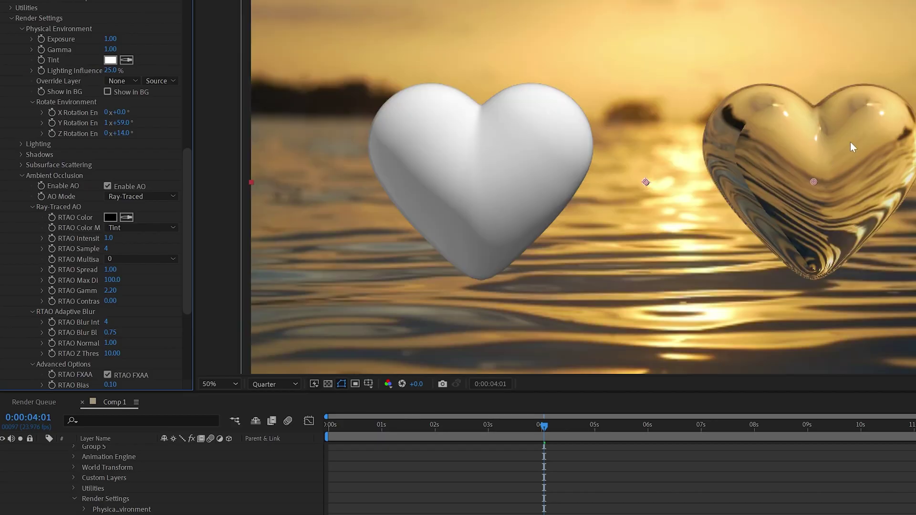
pyautogui.hotkey('ctrl', 'j')
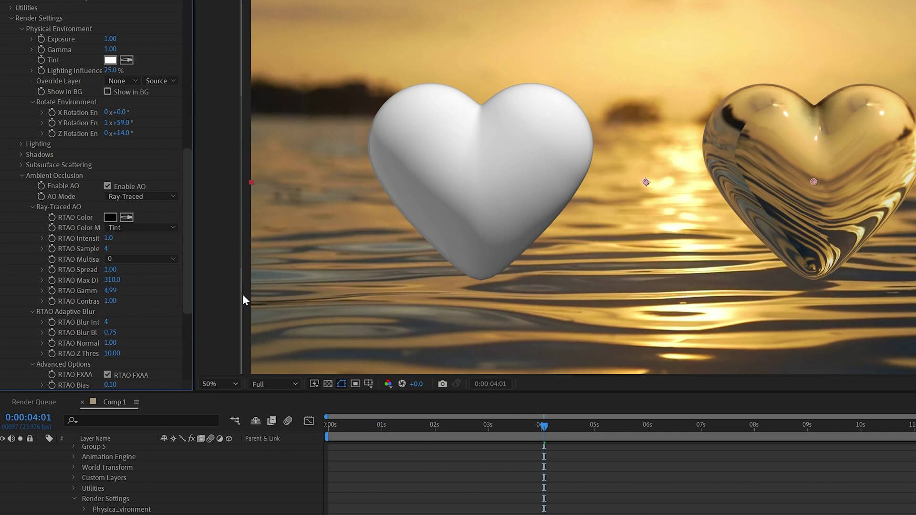
pyautogui.click(22, 175)
pyautogui.click(21, 239)
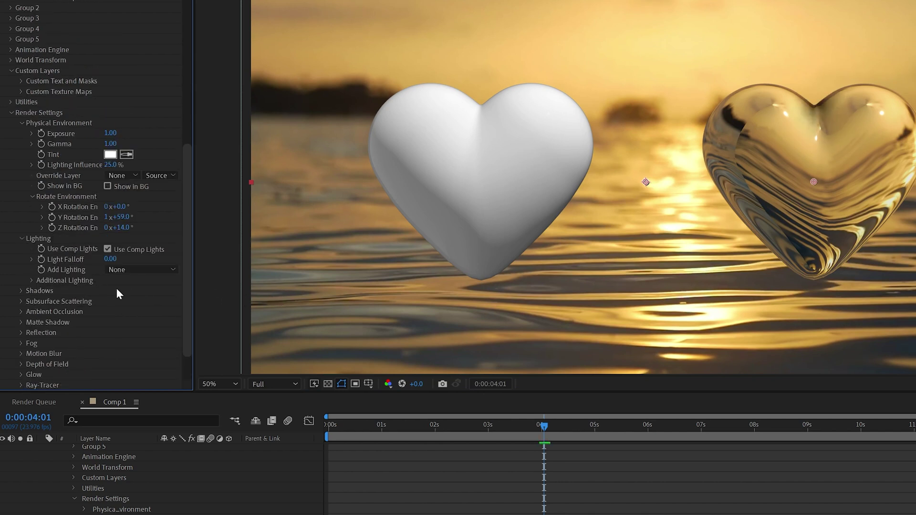
# Step: Try the Sun Set, Warm and SSS added-lighting presets, then settle on Cinema
pyautogui.click(138, 270)
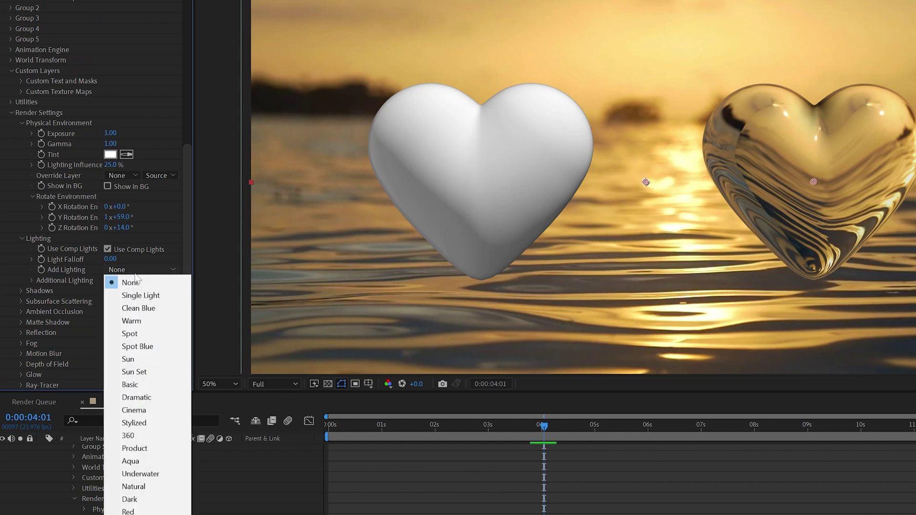
pyautogui.click(151, 375)
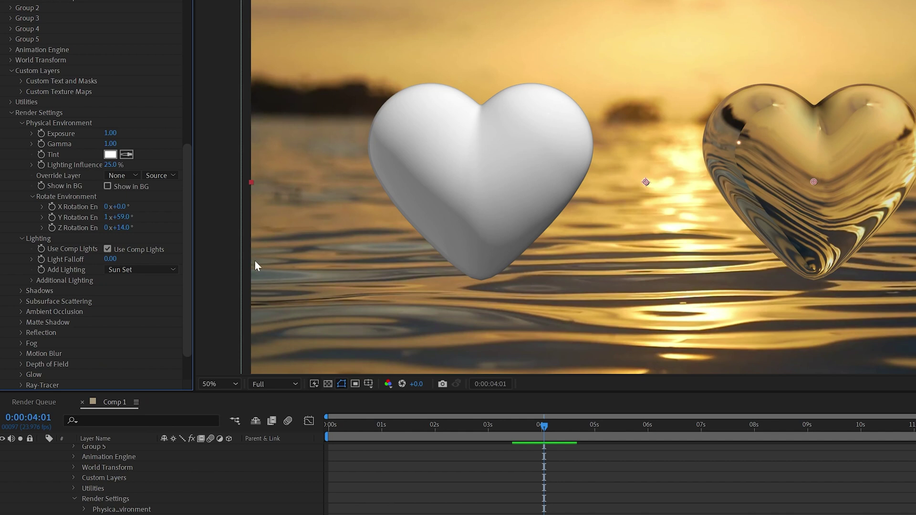
pyautogui.click(138, 270)
pyautogui.click(143, 321)
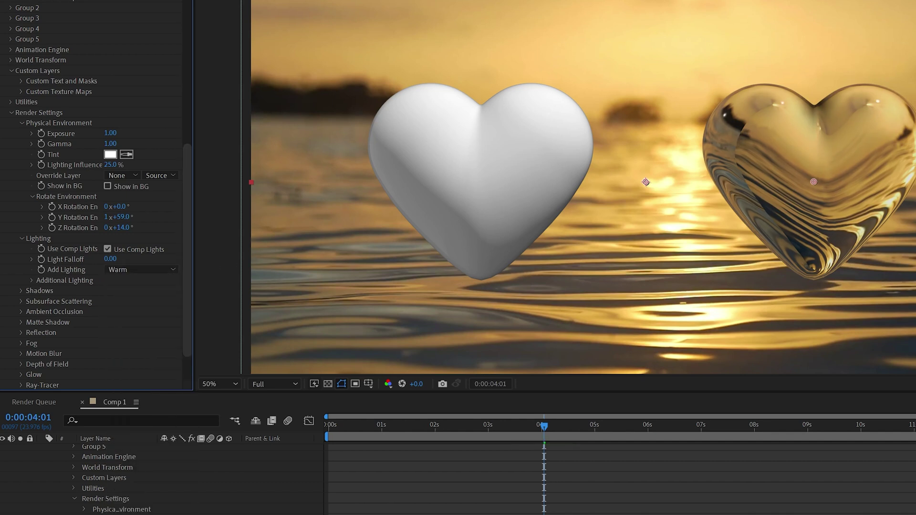
pyautogui.click(139, 269)
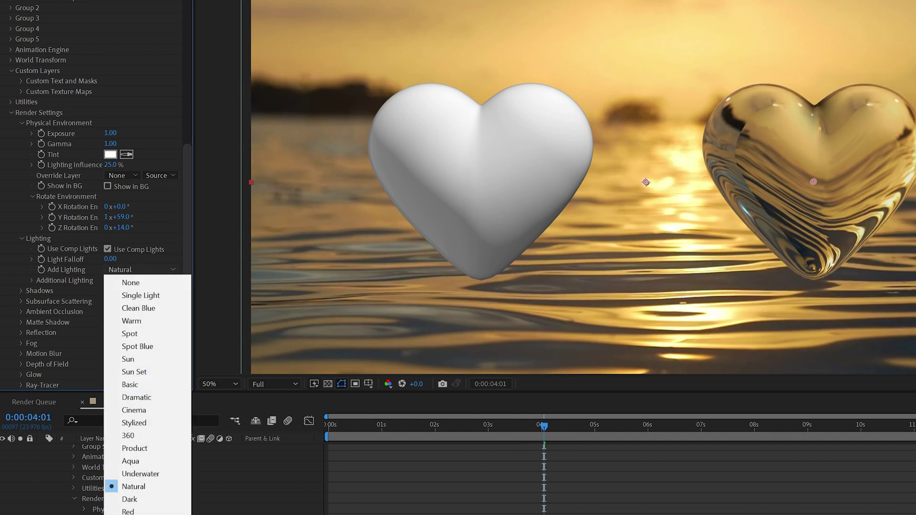
pyautogui.click(143, 436)
pyautogui.click(141, 270)
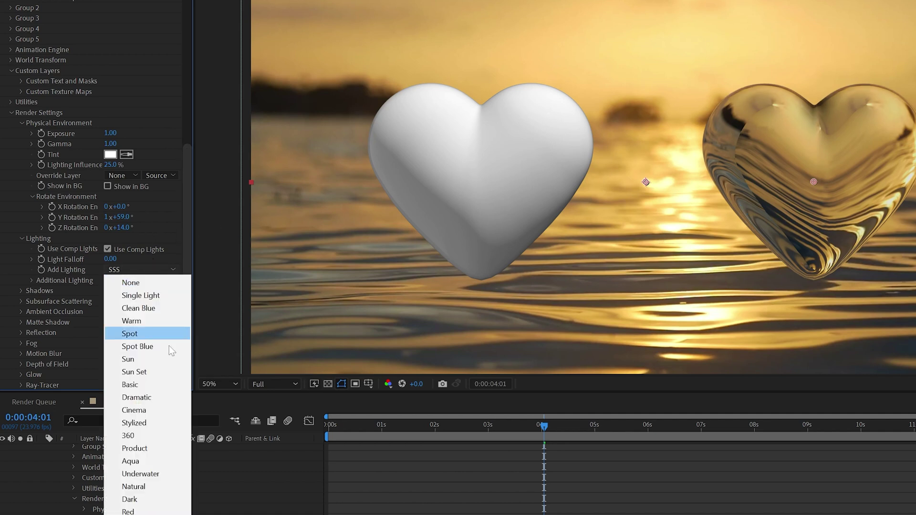
pyautogui.click(162, 411)
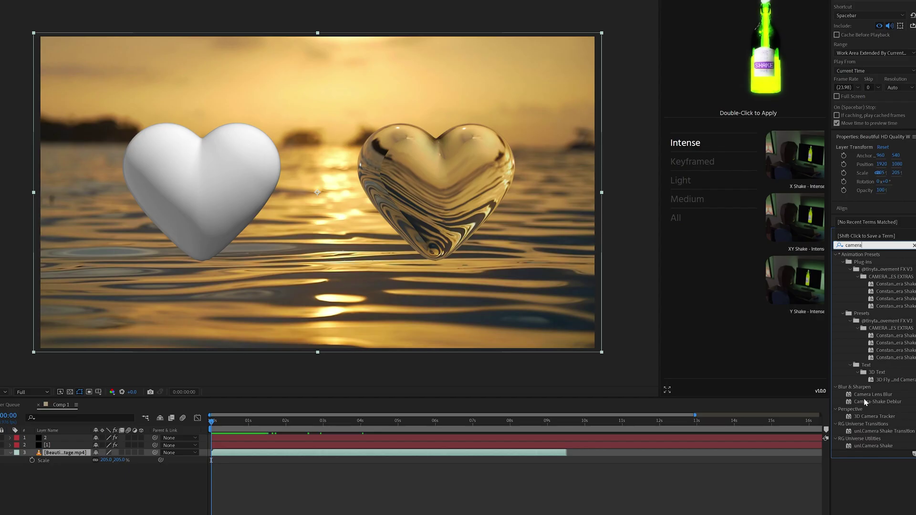
# Step: Apply Camera Lens Blur to layer 2 and select that heart layer in the timeline
pyautogui.moveTo(873, 394); pyautogui.dragTo(87, 450)
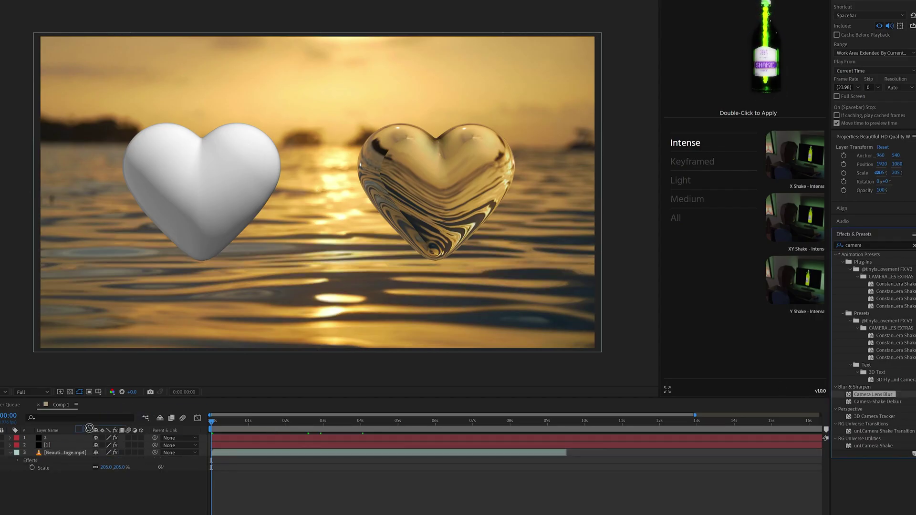
pyautogui.click(70, 440)
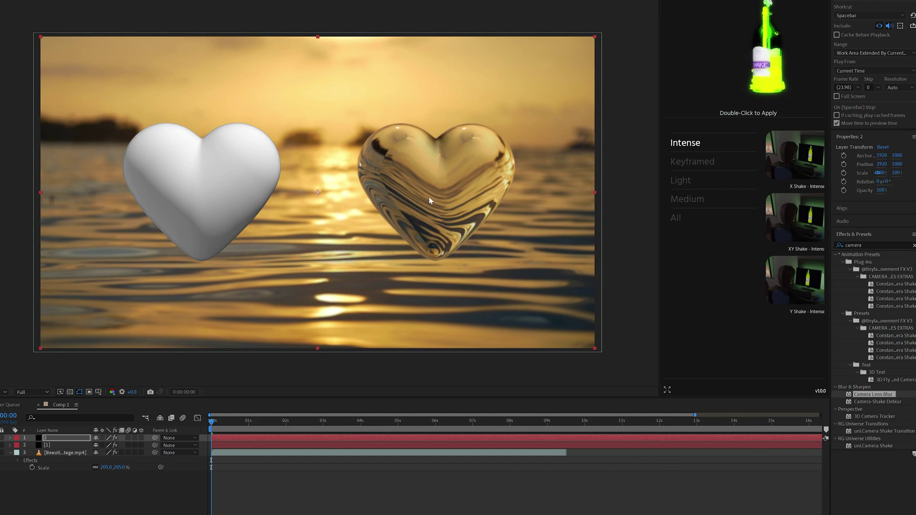
# Step: Hide the white heart and give the water footage a Camera Lens Blur radius of 10
pyautogui.press('Delete')
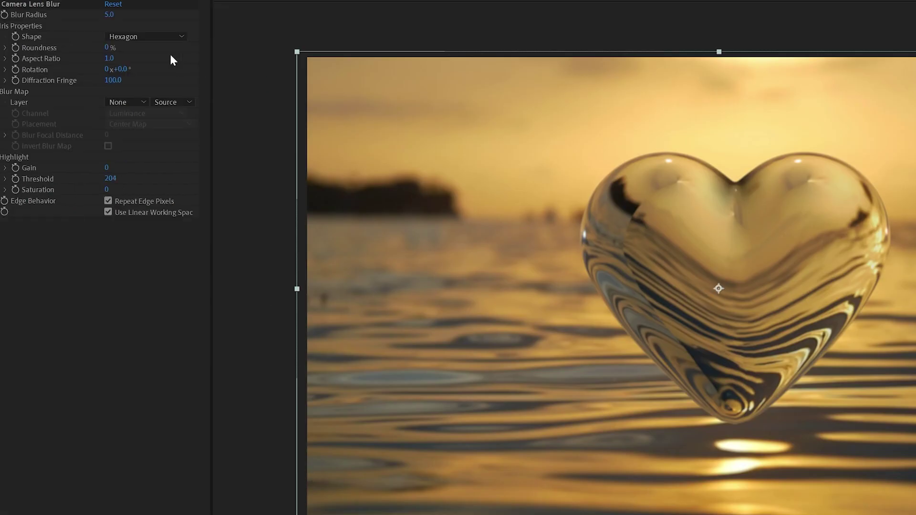
pyautogui.write('10')
pyautogui.press('Return')
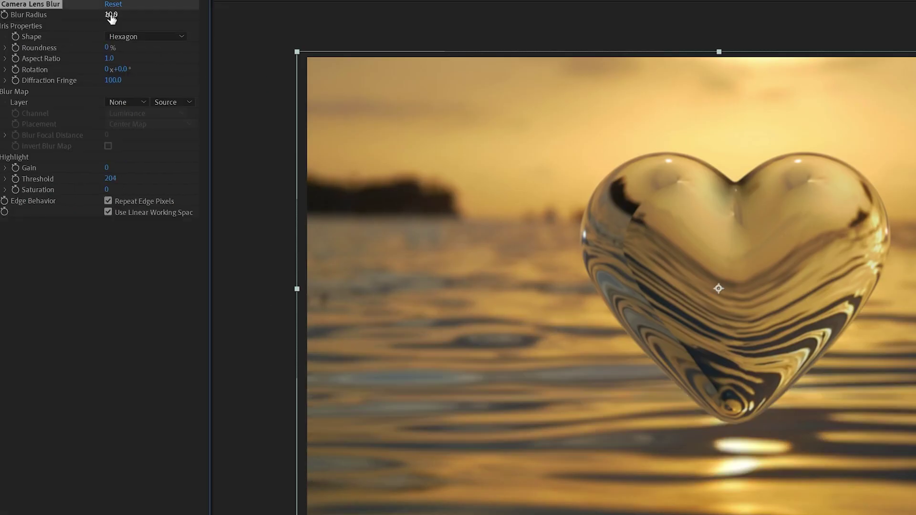
# Step: Set the heart layer's Blur Radius to 0, then return to the footage at the 3-second mark
pyautogui.hotkey('ctrl', 'Down')
pyautogui.click(4, 3)
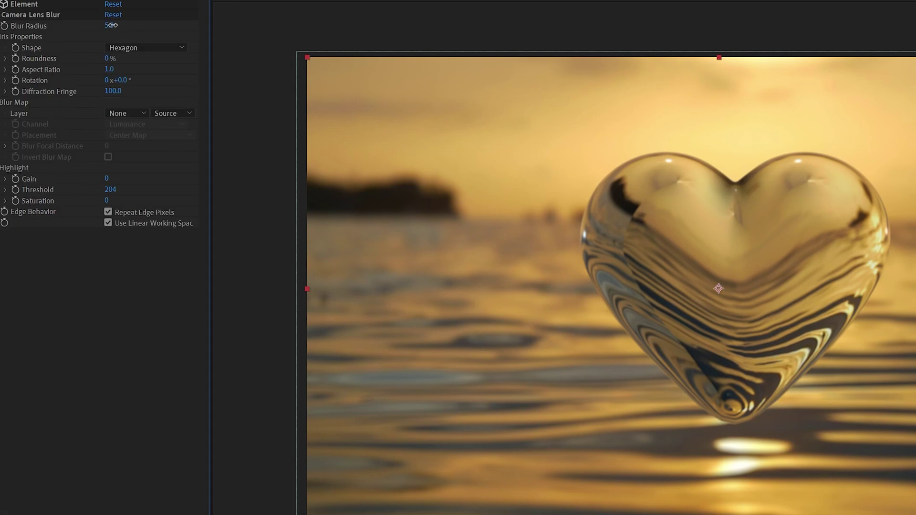
pyautogui.write('0')
pyautogui.press('Return')
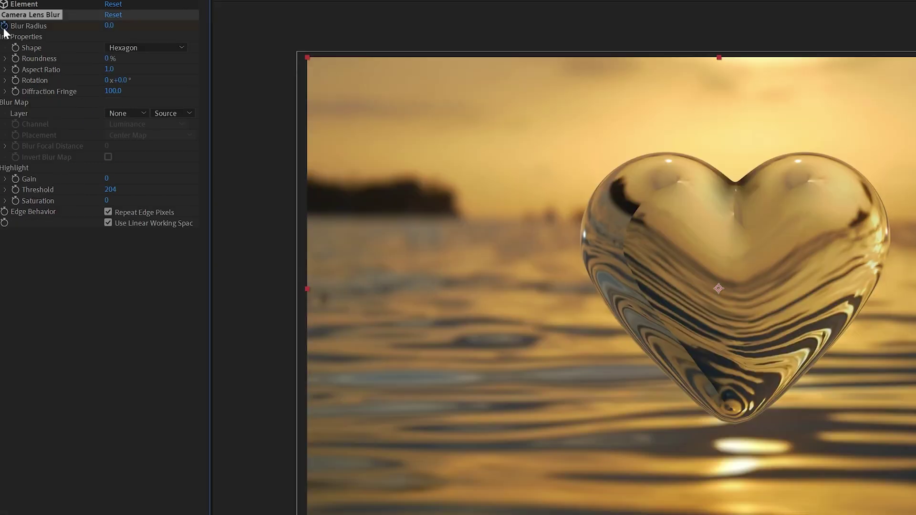
pyautogui.hotkey('ctrl', 'Up')
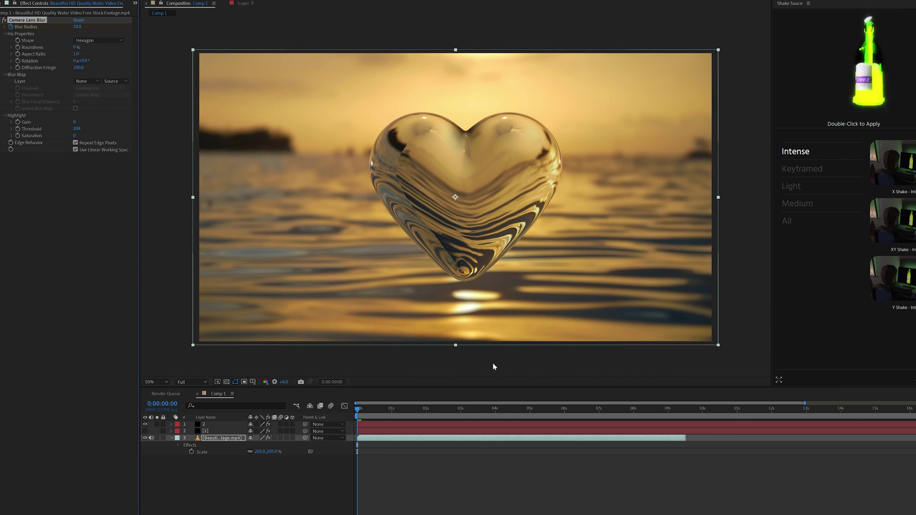
pyautogui.click(461, 409)
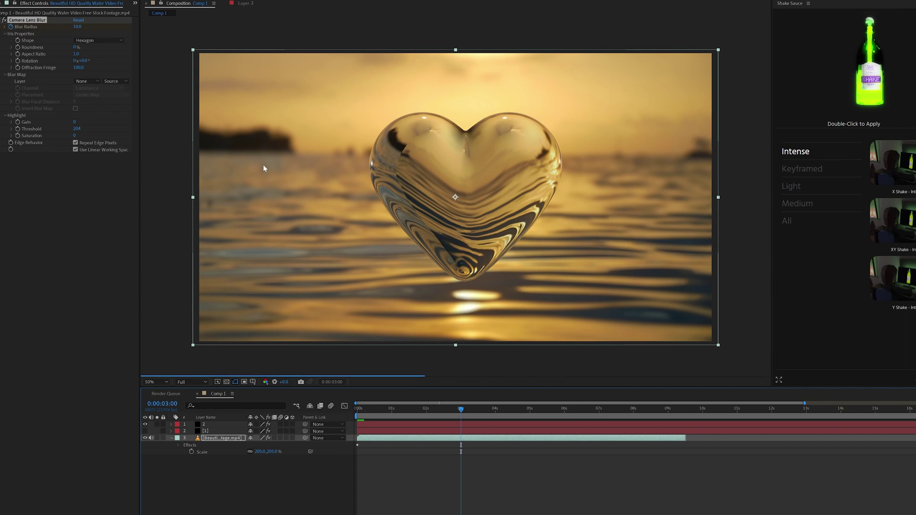
# Step: At 0:00:03:00 keyframe footage Blur Radius to 0 and heart Blur Radius to 20, then preview from the start
pyautogui.click(80, 27)
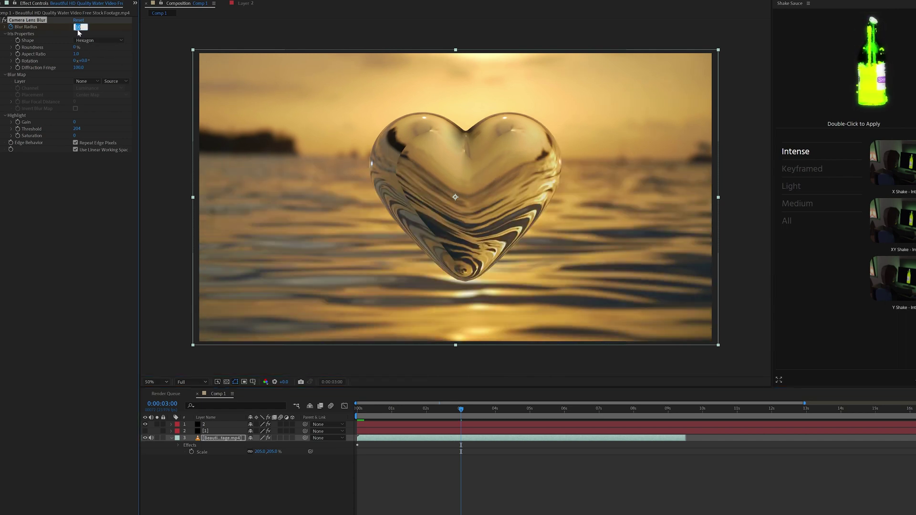
pyautogui.press('Return')
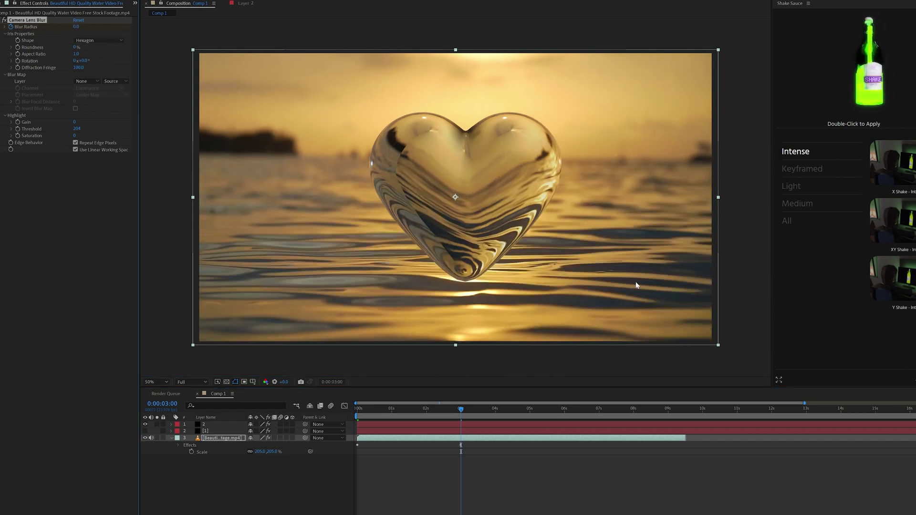
pyautogui.click(208, 423)
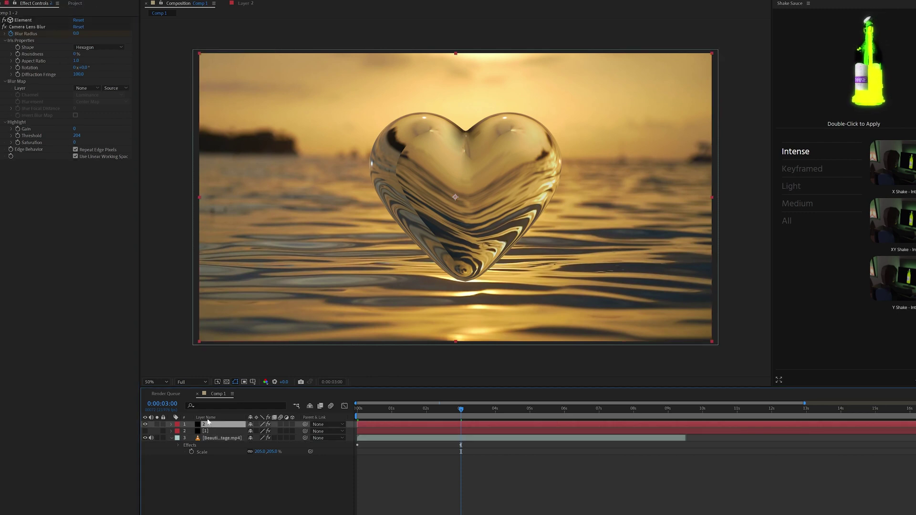
pyautogui.click(77, 34)
pyautogui.press('Return')
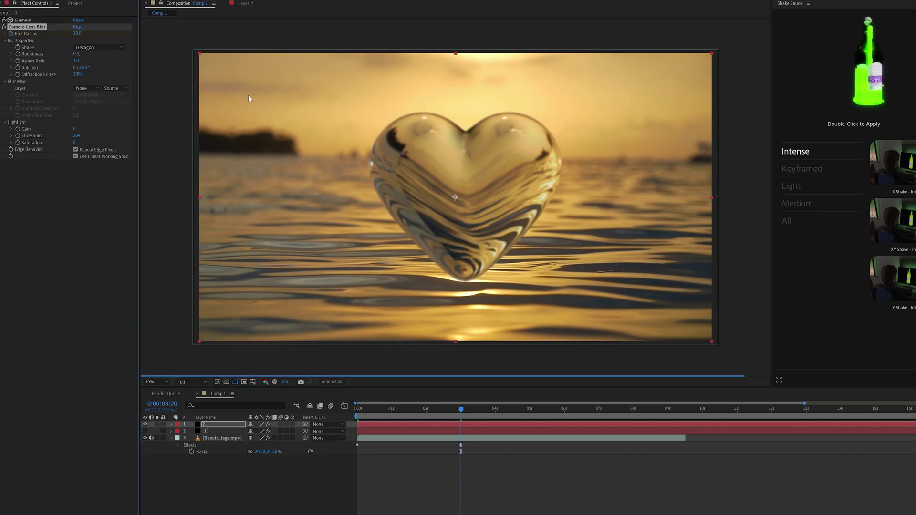
pyautogui.press('Home')
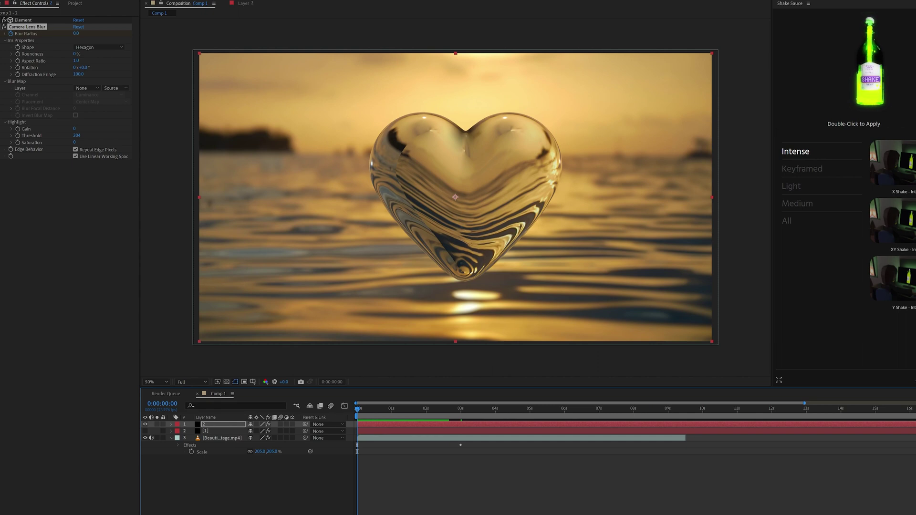
pyautogui.press('space')
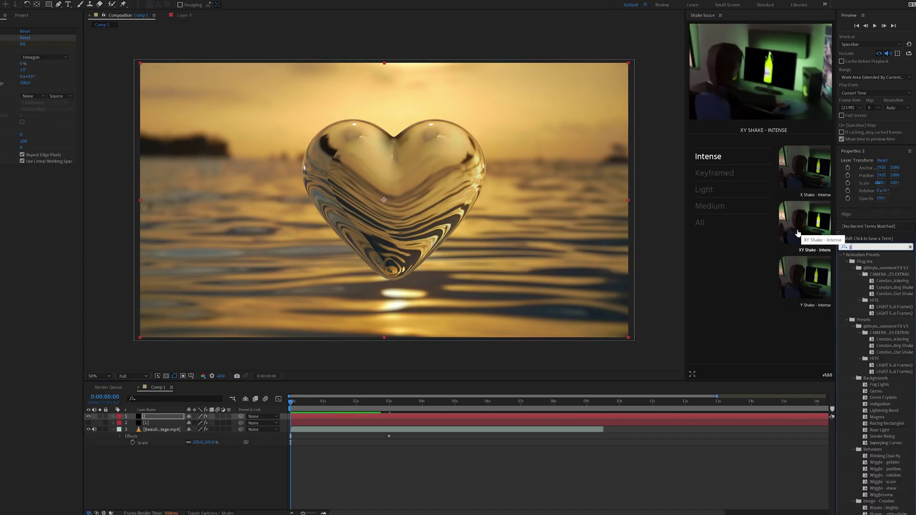
# Step: Apply Add Grain to the heart layer with Viewing Mode set to Final Output
pyautogui.moveTo(866, 262); pyautogui.dragTo(170, 419)
pyautogui.click(46, 182)
pyautogui.click(47, 175)
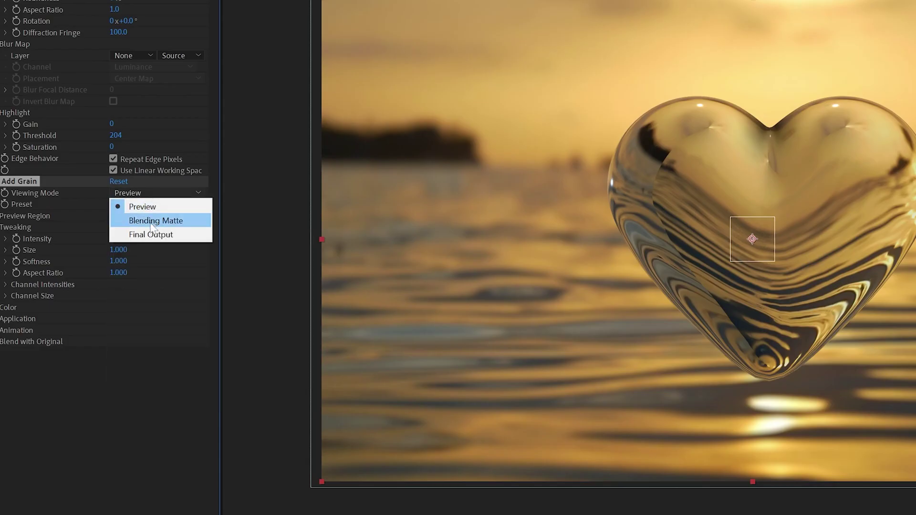
pyautogui.click(44, 199)
pyautogui.click(151, 235)
# Step: Try larger grain intensity and size values, then revert to a subtle 0.500 intensity
pyautogui.scroll(2, 751, 238)
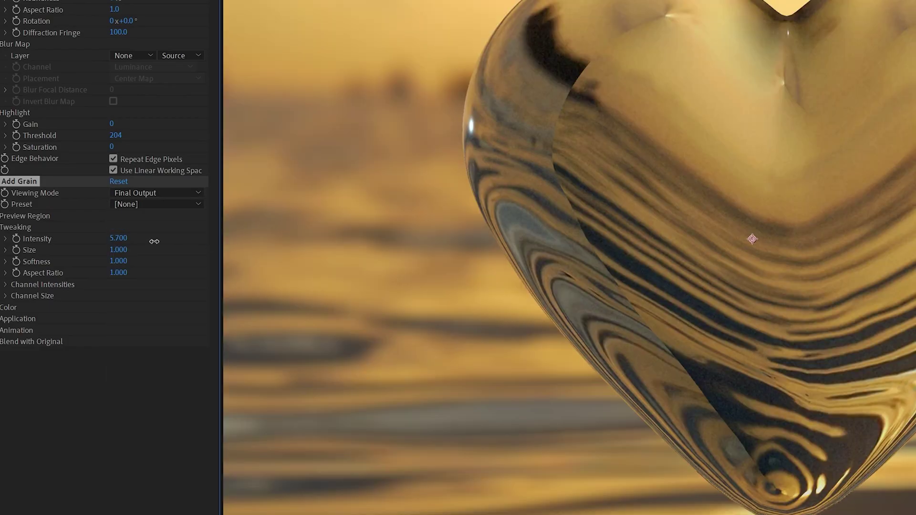
pyautogui.moveTo(118, 238); pyautogui.dragTo(176, 237)
pyautogui.moveTo(112, 250); pyautogui.dragTo(87, 250)
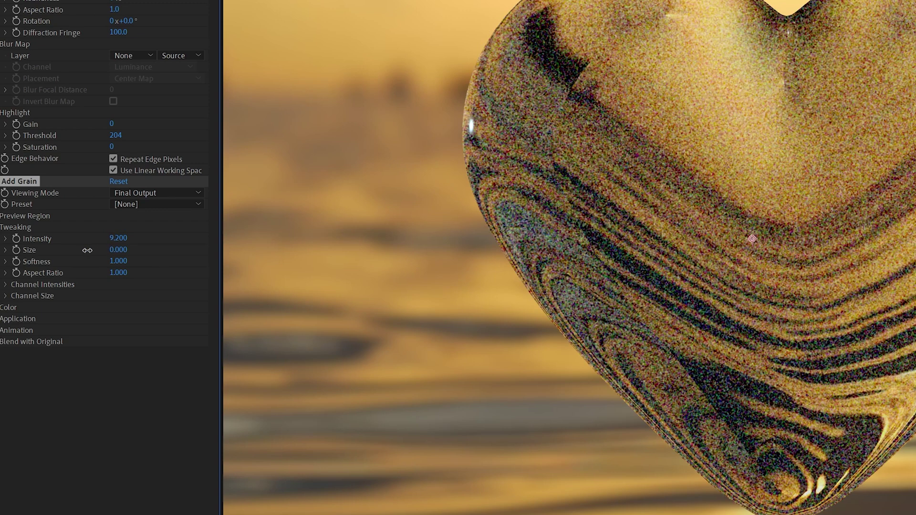
pyautogui.hotkey('ctrl', 'z')
pyautogui.hotkey('ctrl', 'z')
pyautogui.scroll(-2, 752, 239)
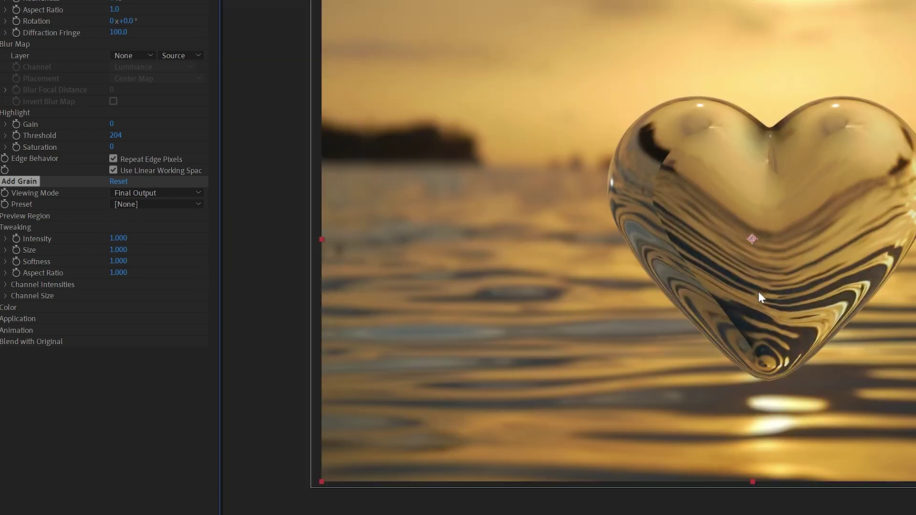
pyautogui.scroll(2, 851, 242)
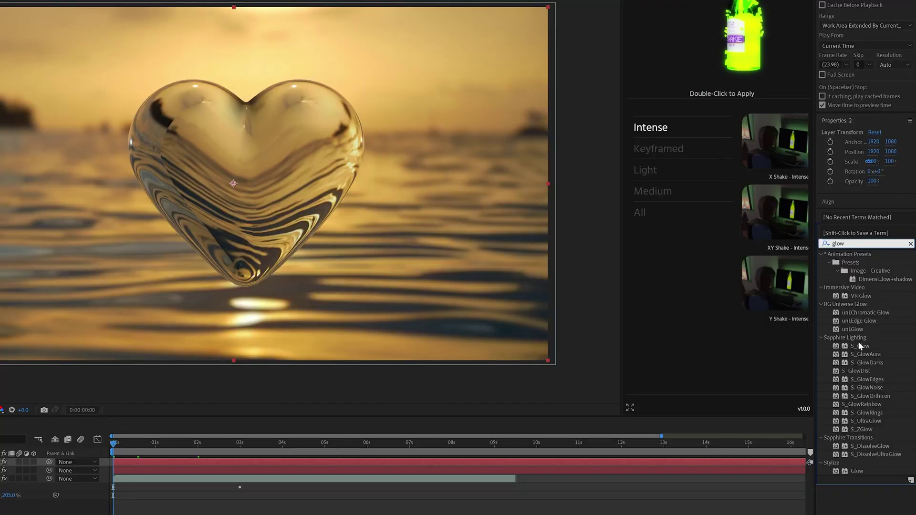
# Step: Apply uni.Glow to the heart layer and enter a Threshold of 65
pyautogui.click(852, 329)
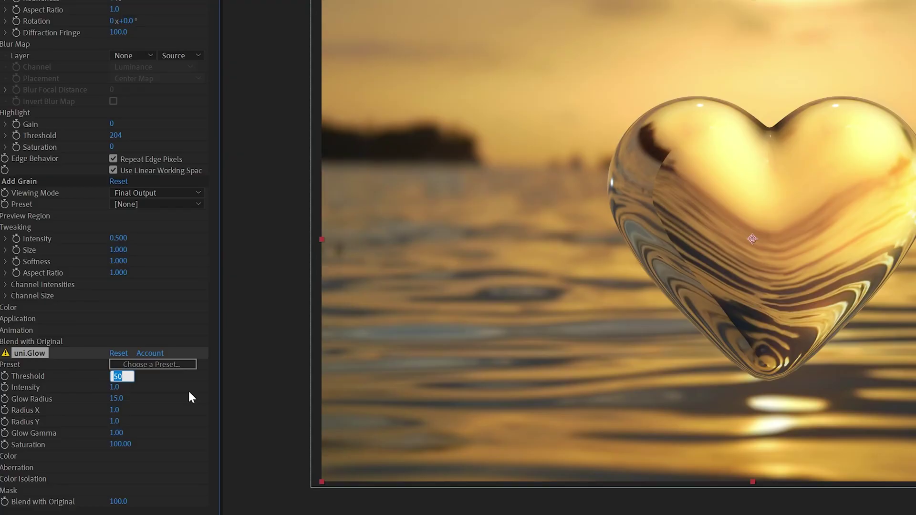
pyautogui.write('65')
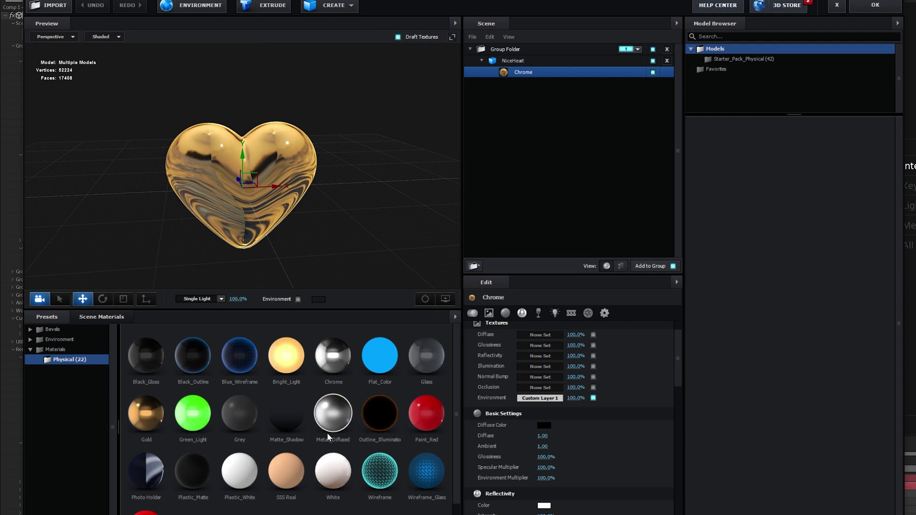
# Step: Give the heart the Metal_Diffused material with Custom Layer 1 as its environment, then exit Element
pyautogui.moveTo(340, 427); pyautogui.dragTo(262, 211)
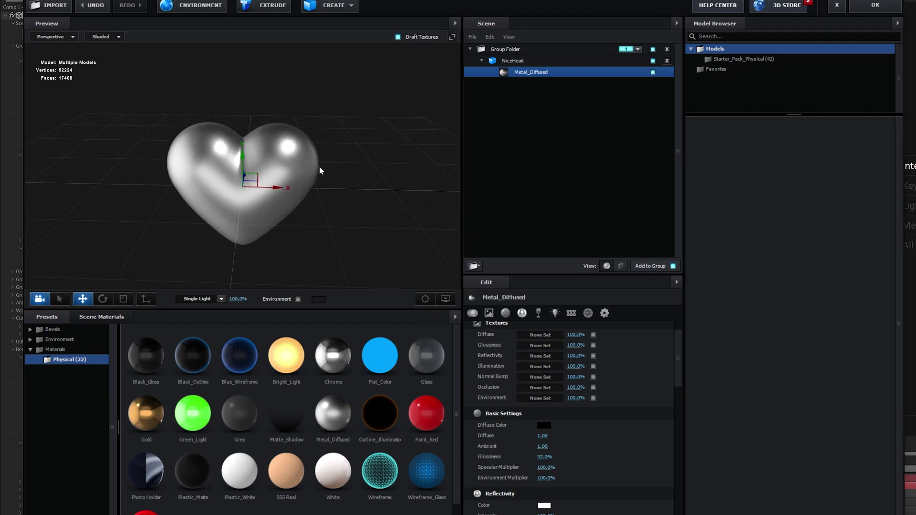
pyautogui.moveTo(361, 197); pyautogui.dragTo(372, 203)
pyautogui.click(554, 399)
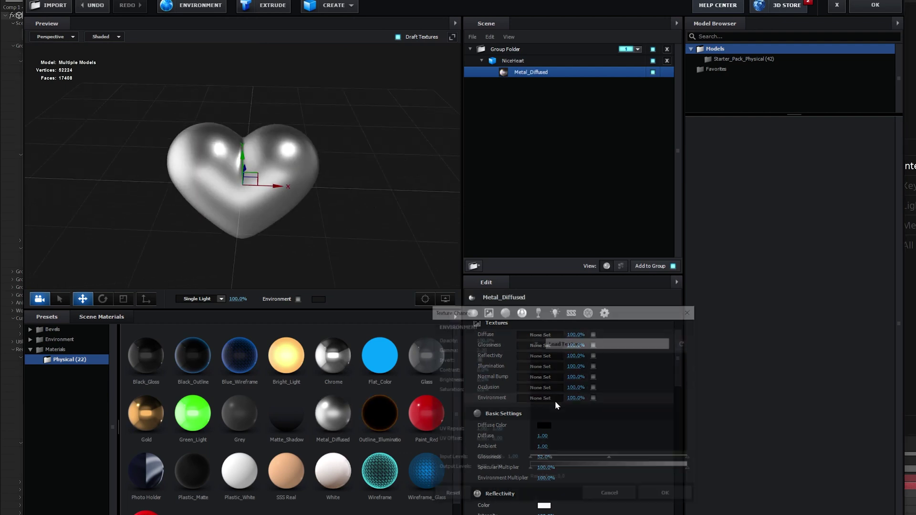
pyautogui.click(537, 343)
pyautogui.click(613, 373)
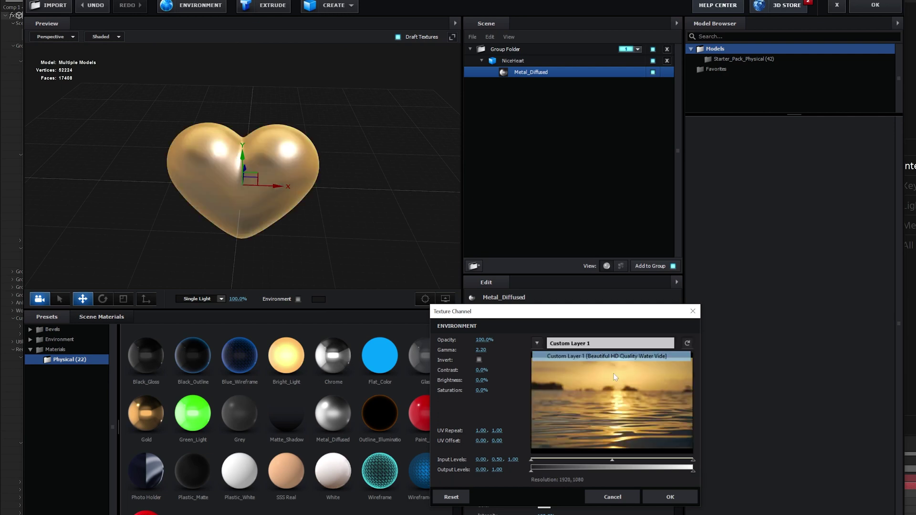
pyautogui.click(680, 494)
pyautogui.click(875, 4)
# Step: At 0:00:01:02 in a 50% view, hide layer 1 and show layer 2's diffused-metal heart
pyautogui.press('.')
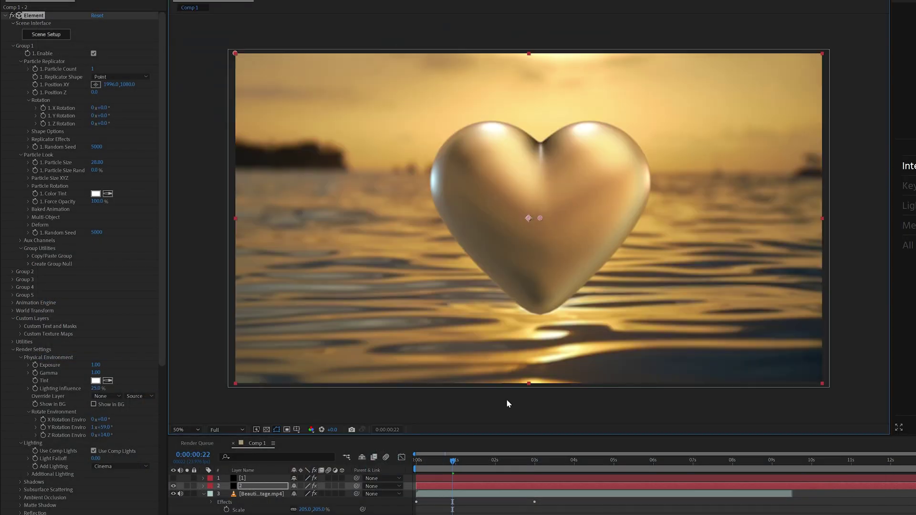
pyautogui.moveTo(454, 465); pyautogui.dragTo(459, 466)
pyautogui.click(173, 479)
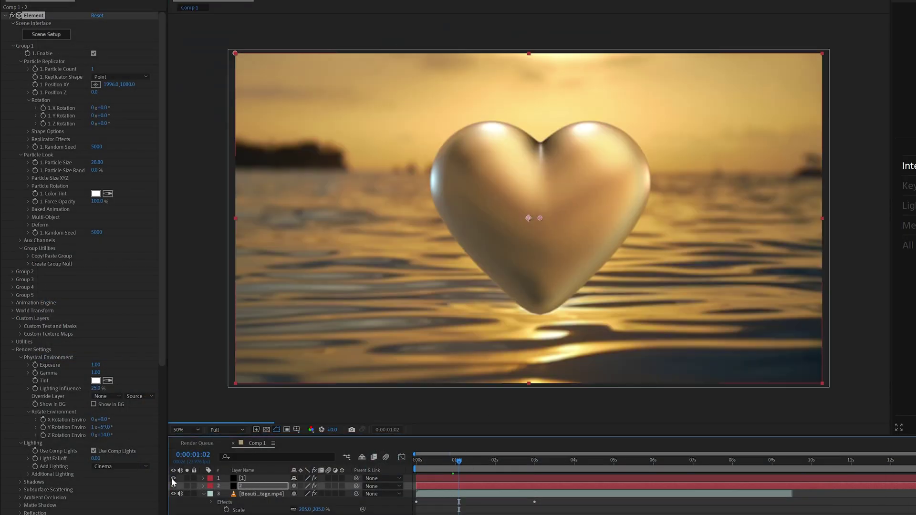
pyautogui.click(173, 478)
pyautogui.click(173, 486)
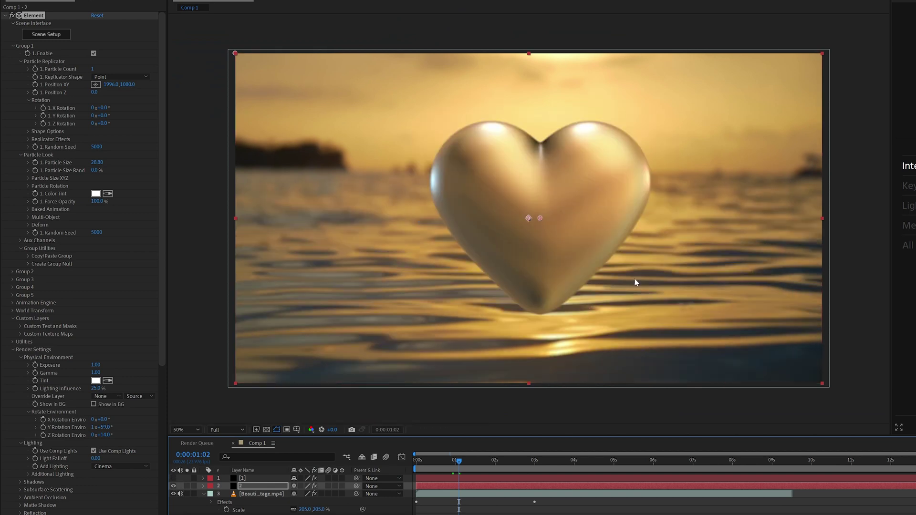